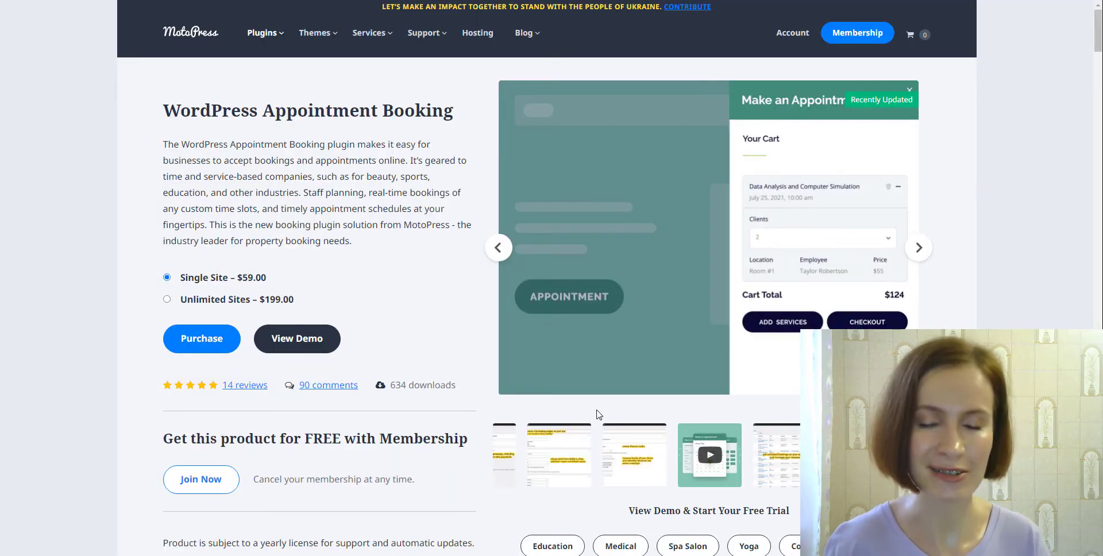
Step: Return the Appointment Booking product demo video to its start
click(511, 383)
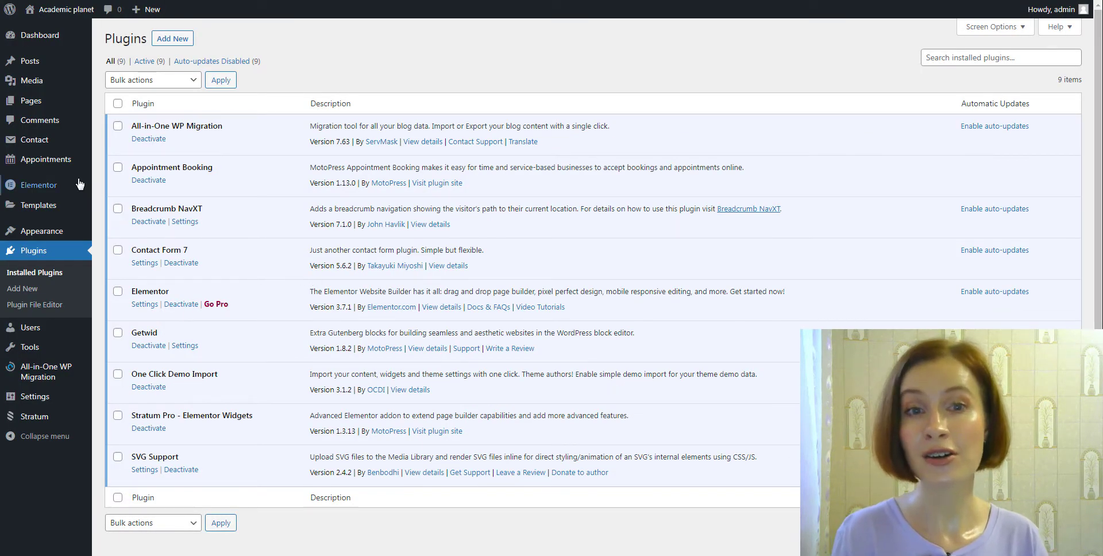
Step: Bring up the Appointments submenu in the WordPress admin sidebar
mouse_move(67, 167)
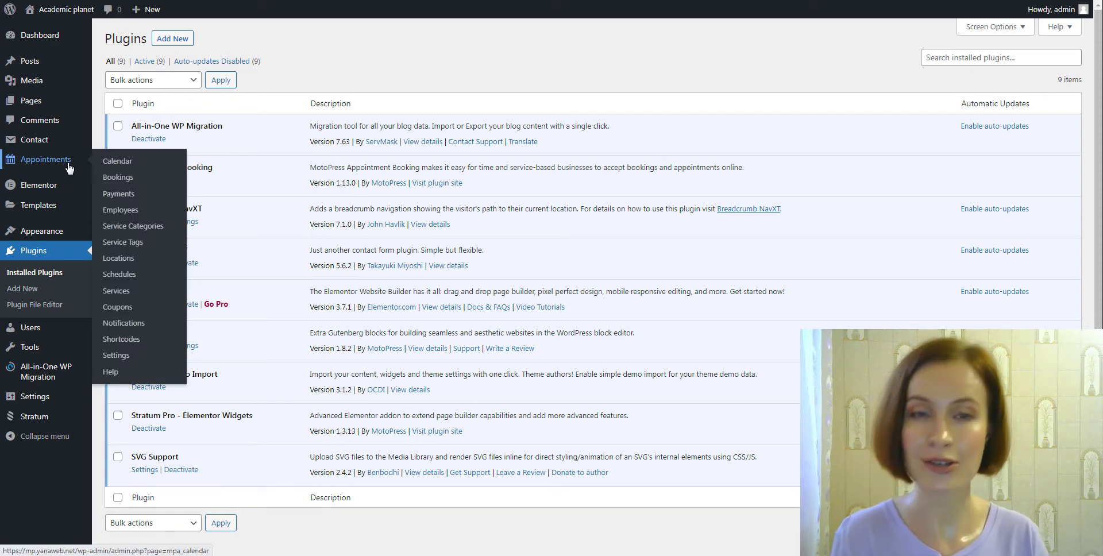
Step: Go to Appointments > Notifications and begin a new notification
click(124, 325)
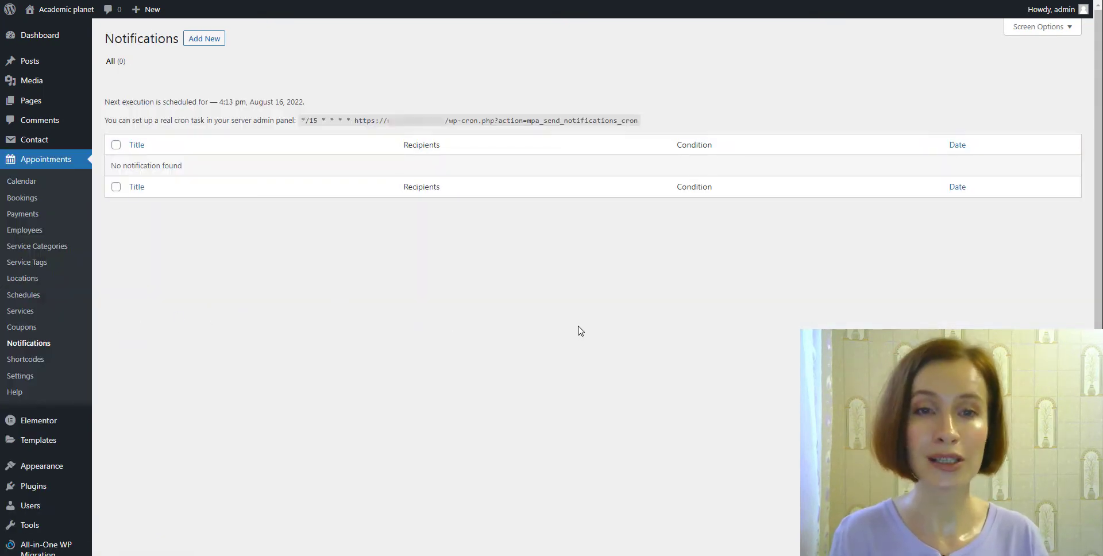
click(203, 39)
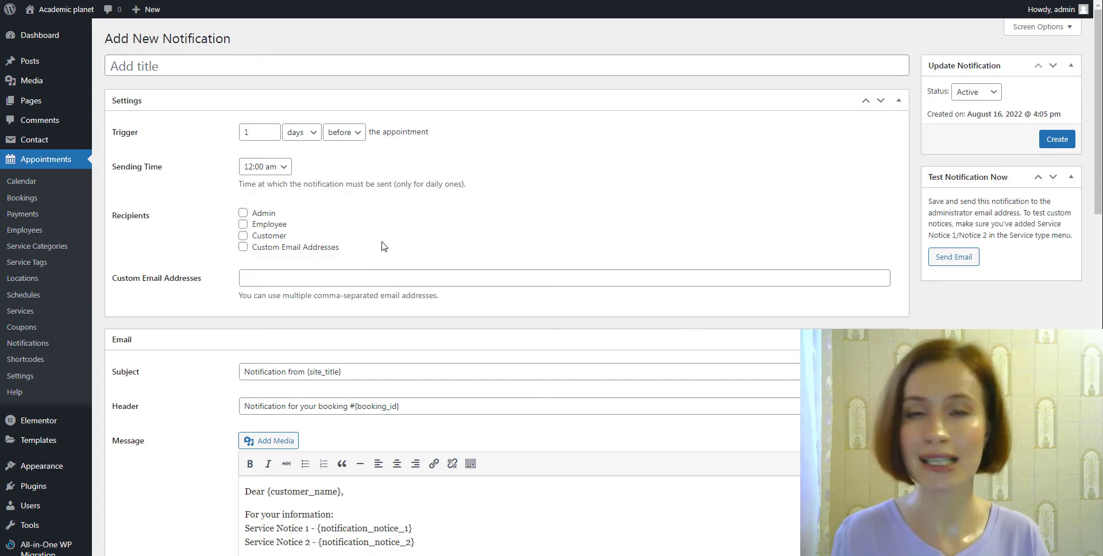
Step: Make Customer the recipient and paste the title 'Appointment reminder for a customer'
click(243, 236)
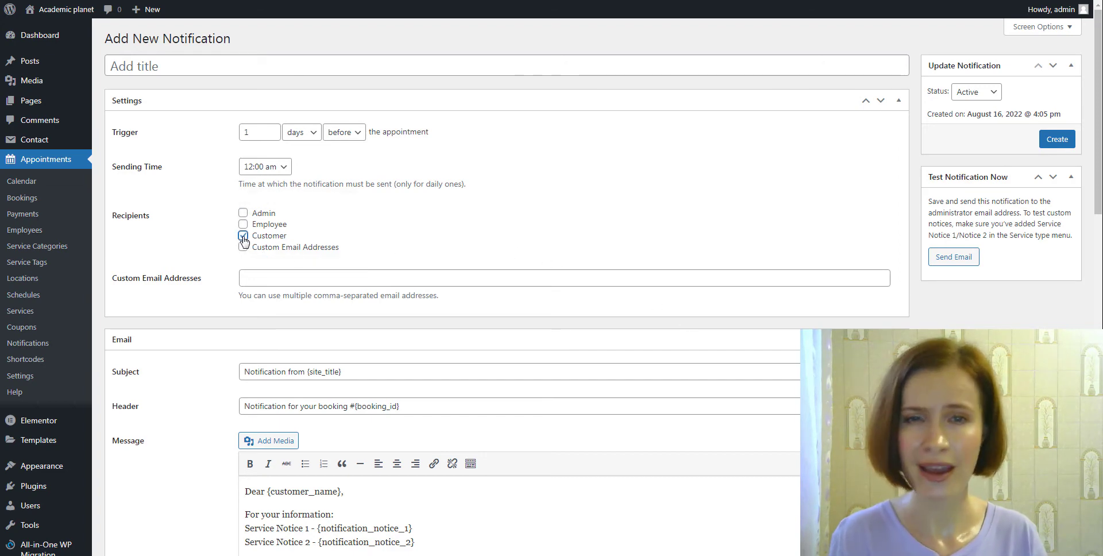
click(230, 62)
right_click(229, 63)
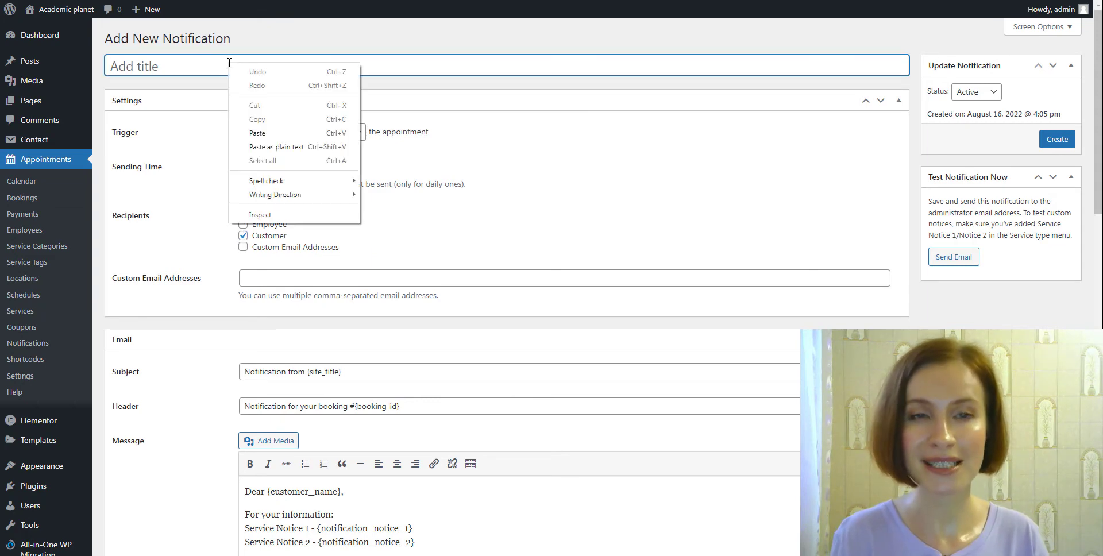
click(264, 132)
click(443, 86)
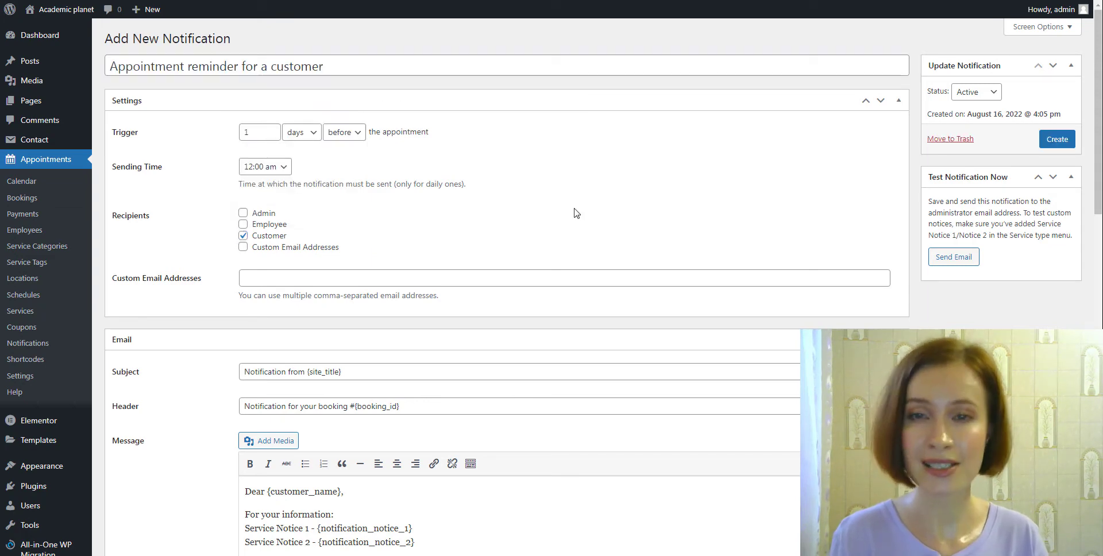
Step: Set the trigger to 2 days before the appointment, sent at 9:00 am
click(275, 128)
click(313, 137)
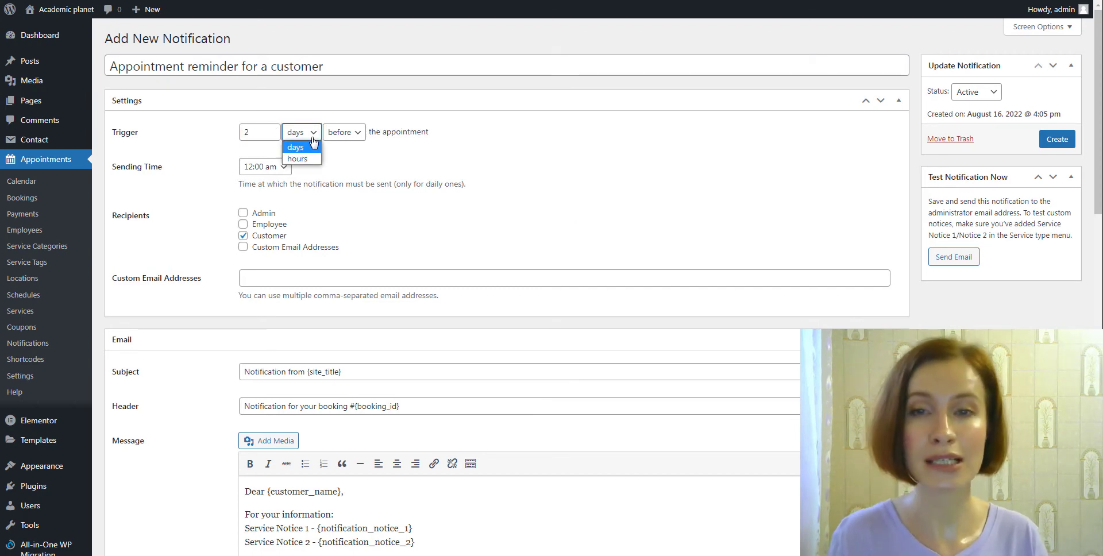
click(308, 148)
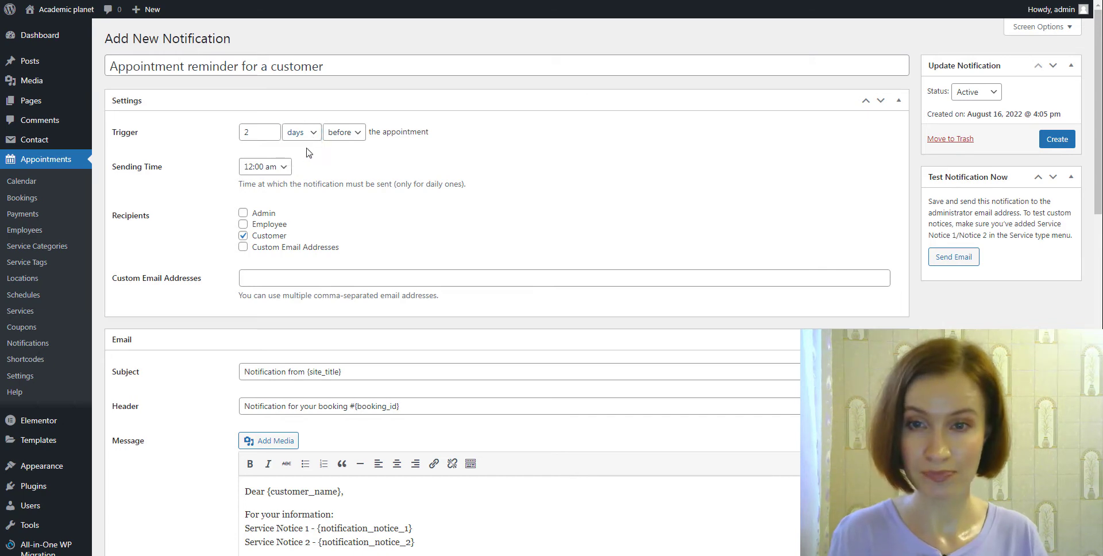
click(361, 144)
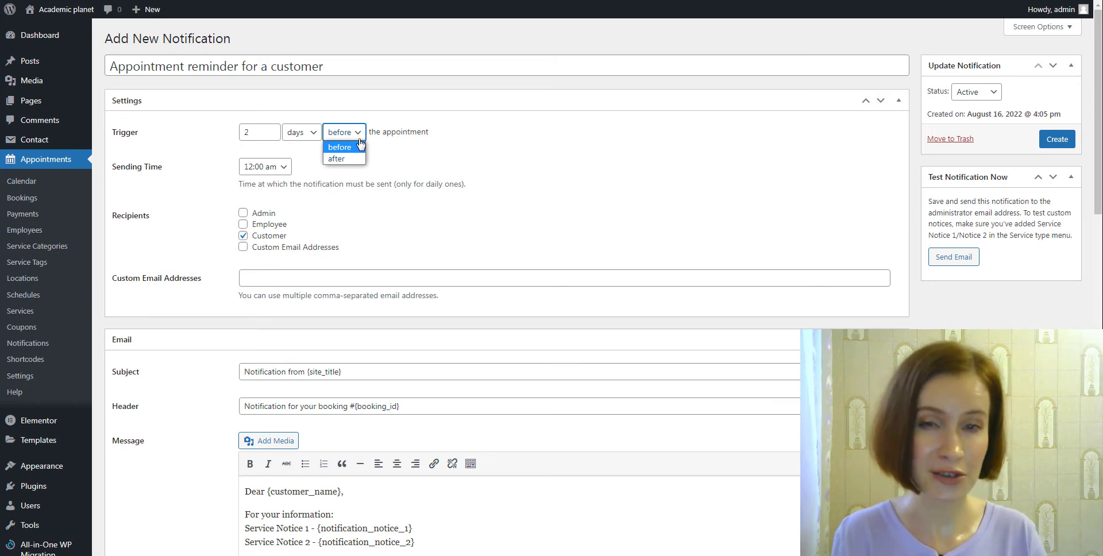
click(360, 146)
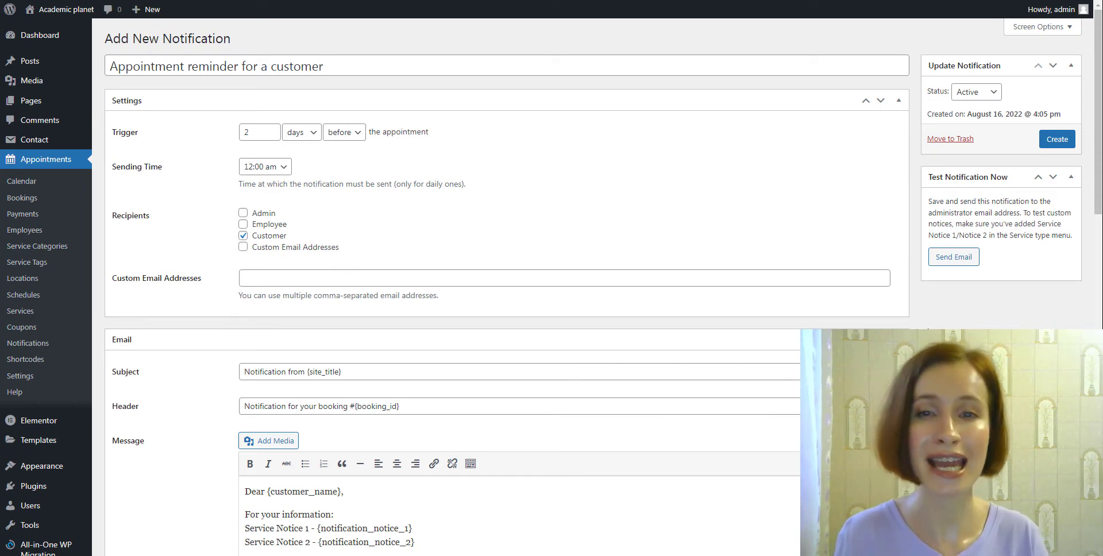
click(285, 171)
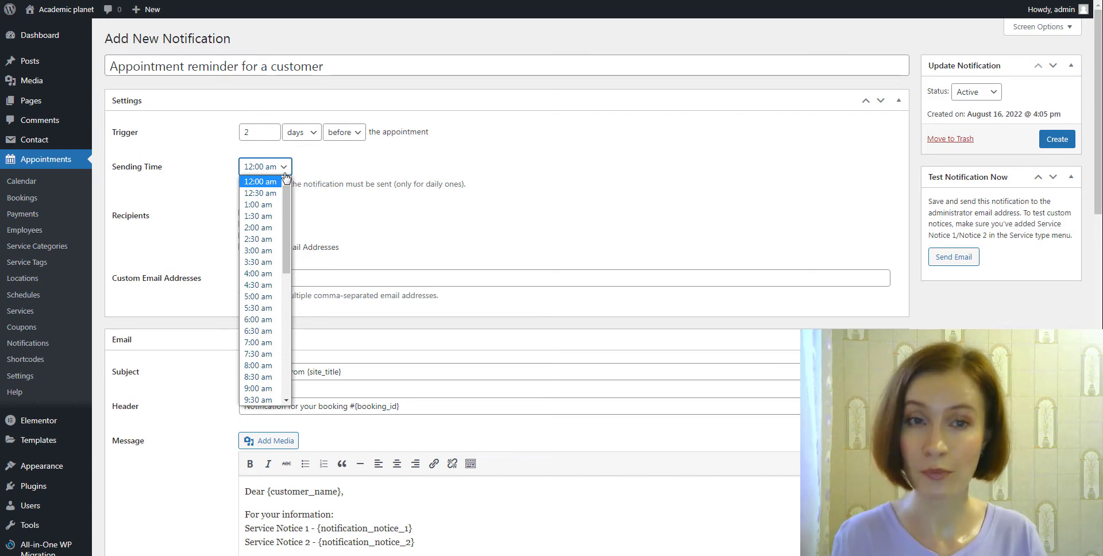
click(278, 389)
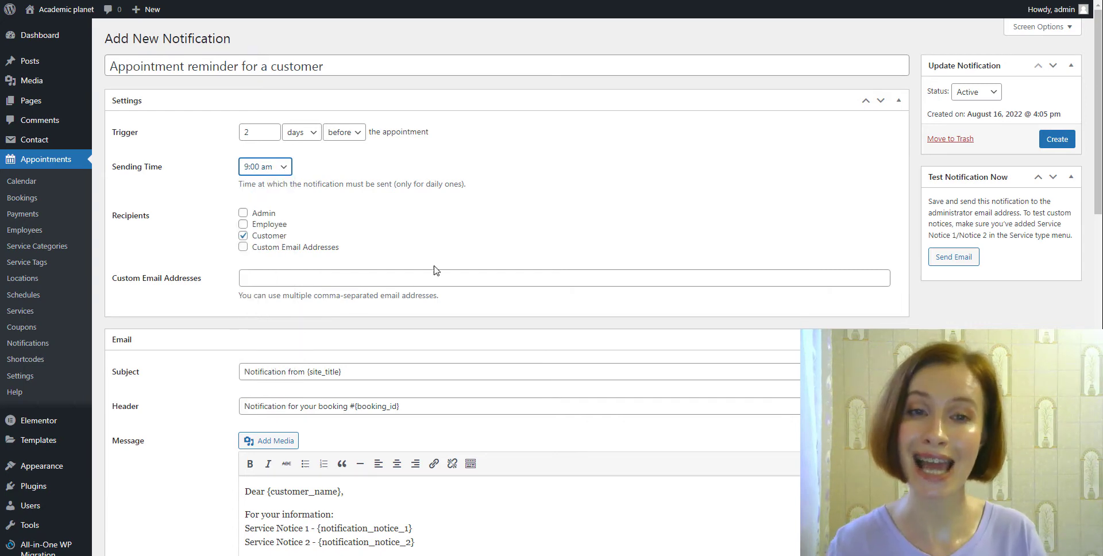
click(507, 183)
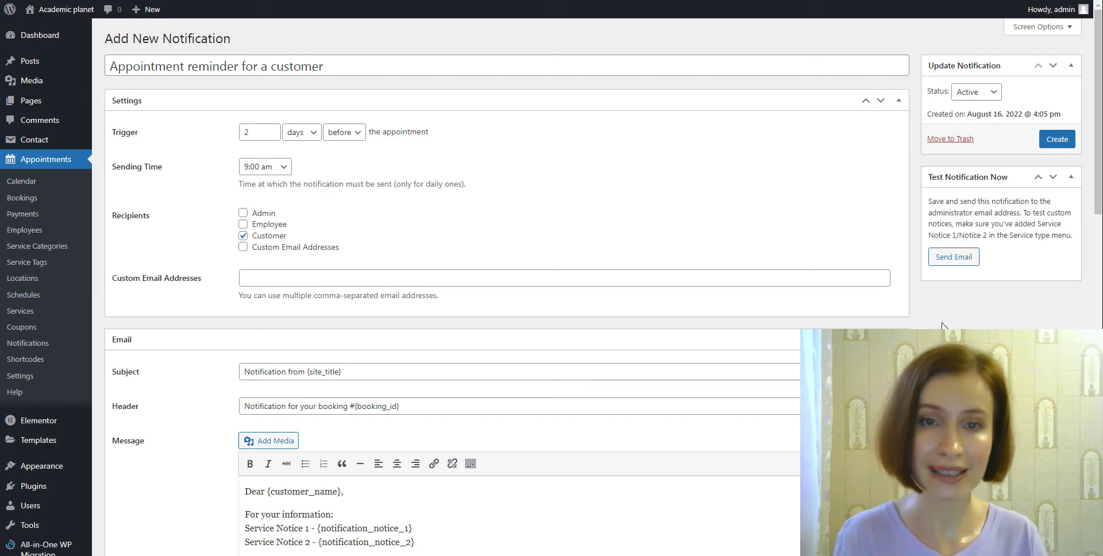
scroll(942, 326, down, 4)
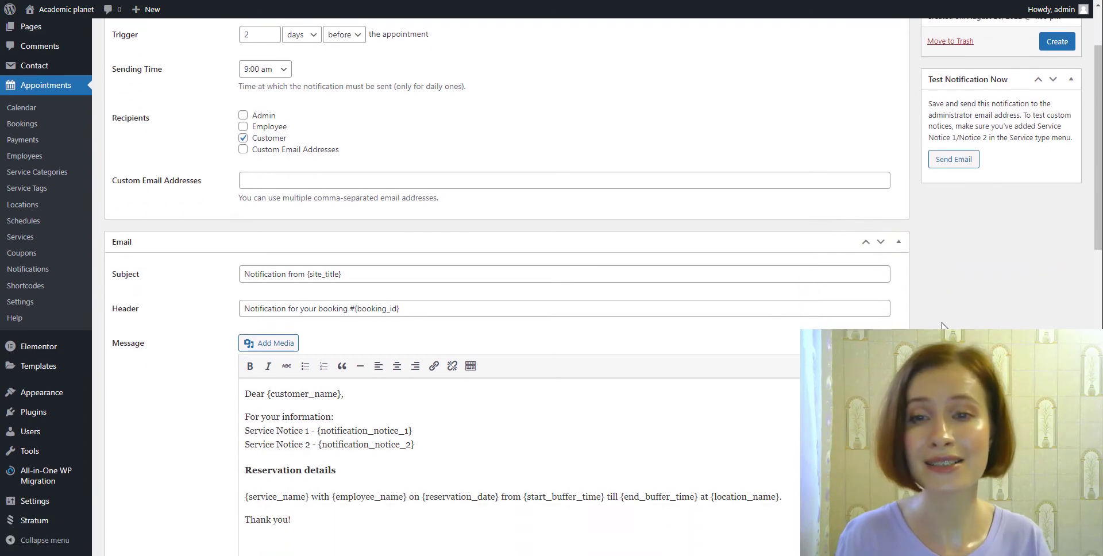
scroll(942, 326, down, 1)
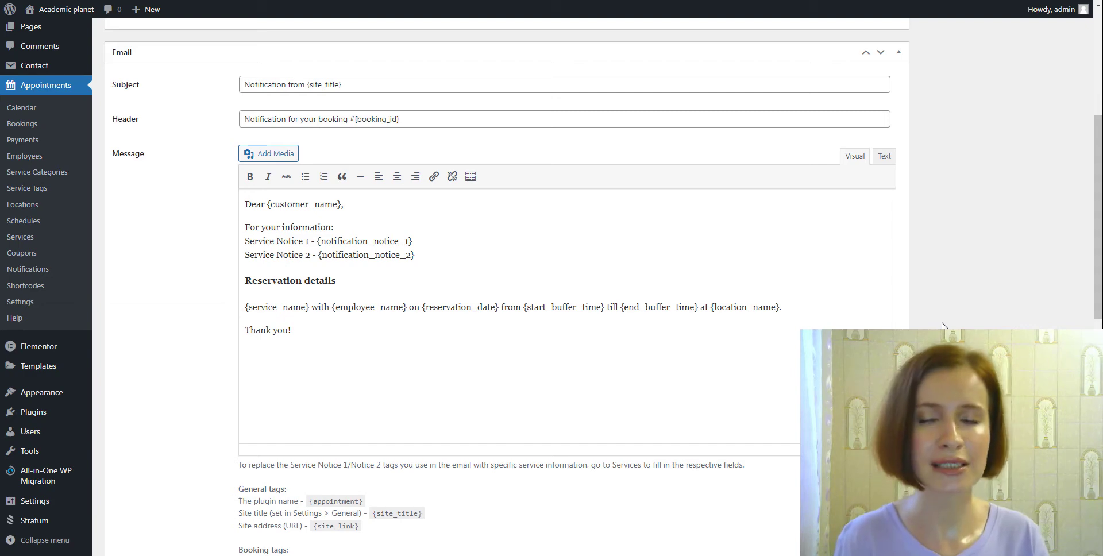
drag(1099, 272, 1099, 280)
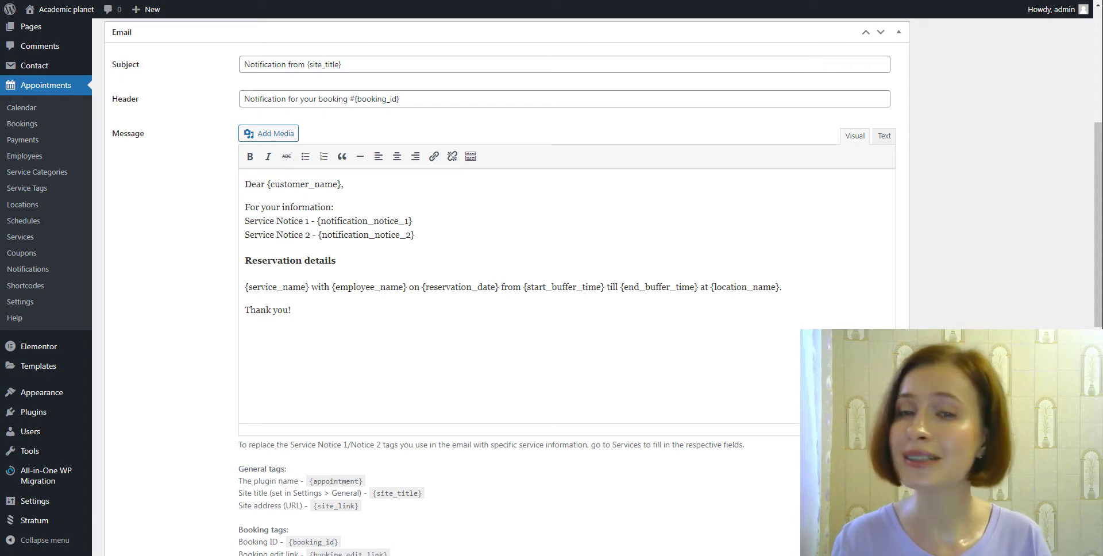
scroll(500, 287, down, 7)
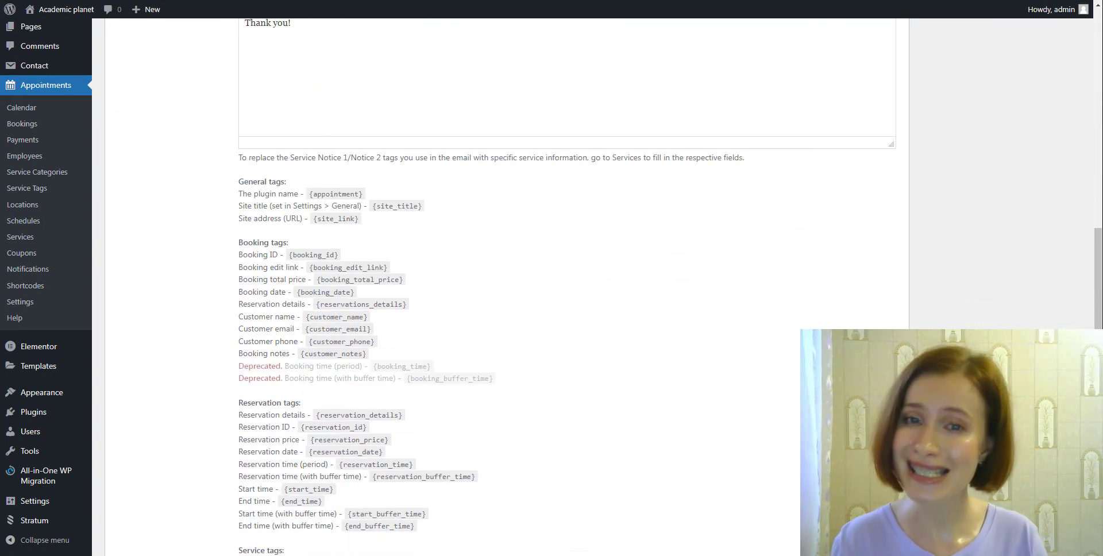
scroll(500, 287, down, 2)
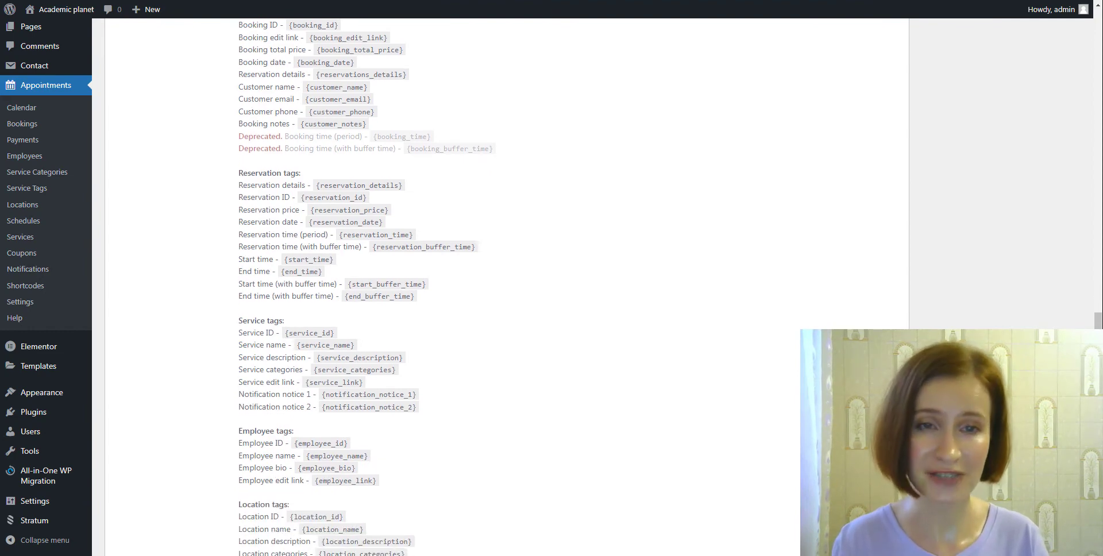
scroll(500, 287, down, 1)
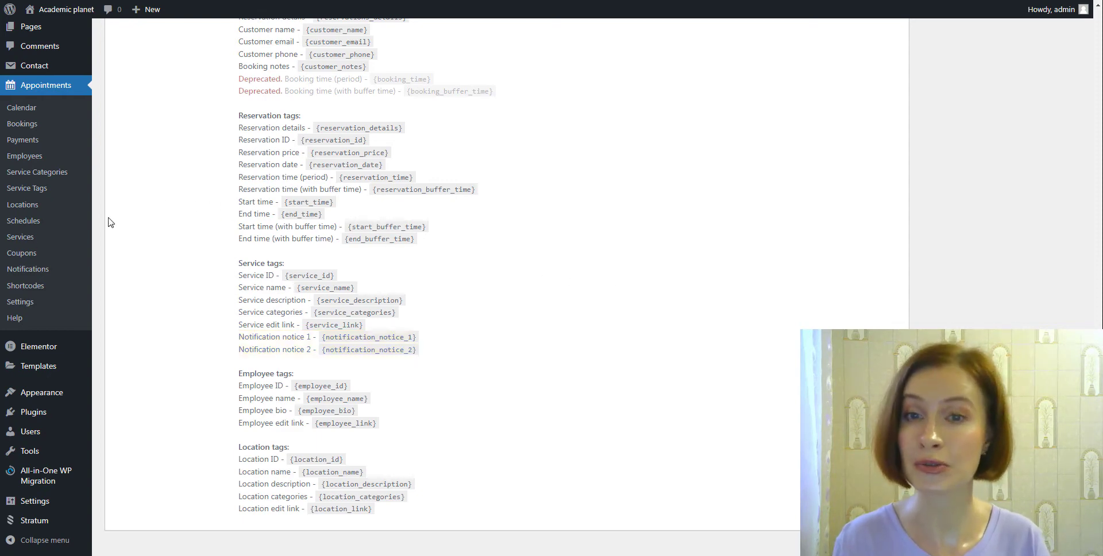
Step: Open the Business English Communication Skills service for editing
right_click(18, 237)
click(60, 244)
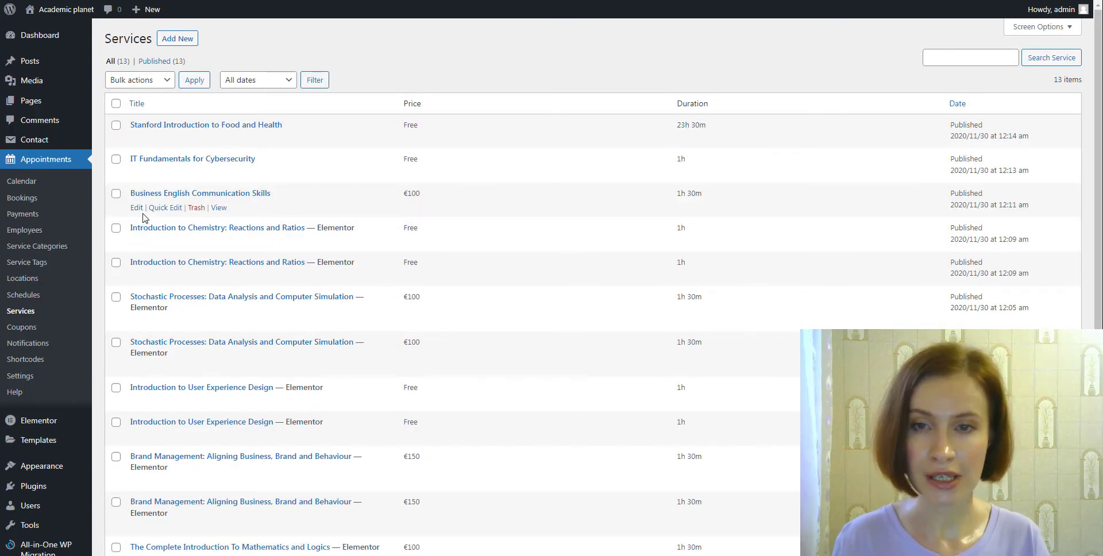
click(136, 208)
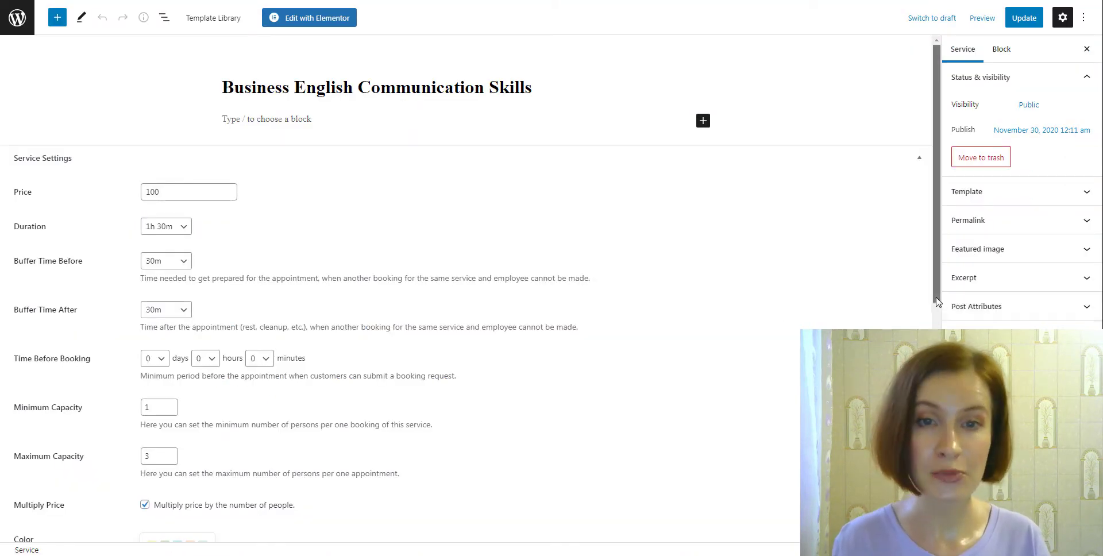
Step: Paste the prepared text into Notification notice 1 and update the service
scroll(460, 288, down, 3)
scroll(460, 287, down, 5)
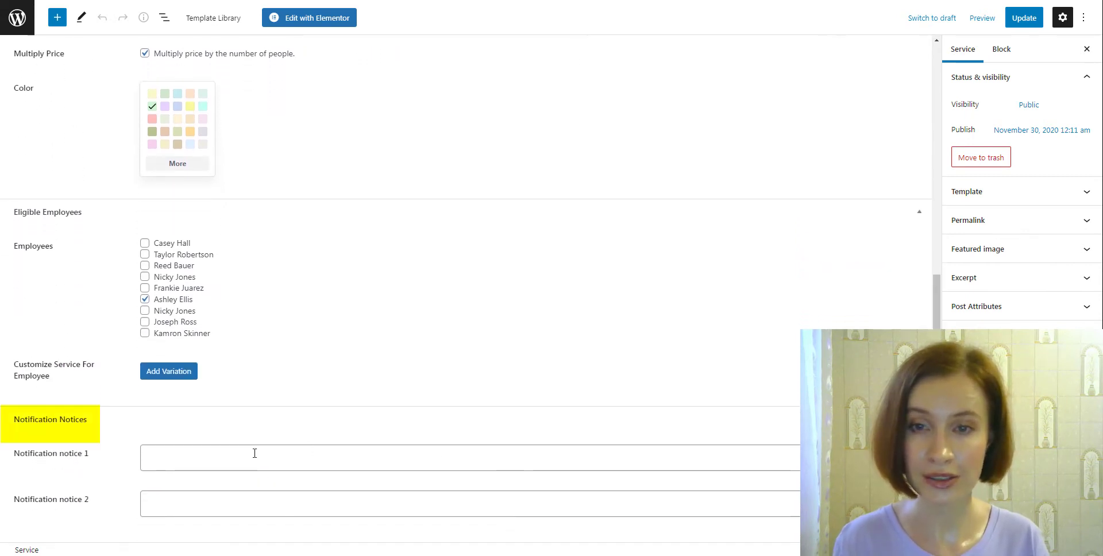
right_click(254, 454)
click(281, 366)
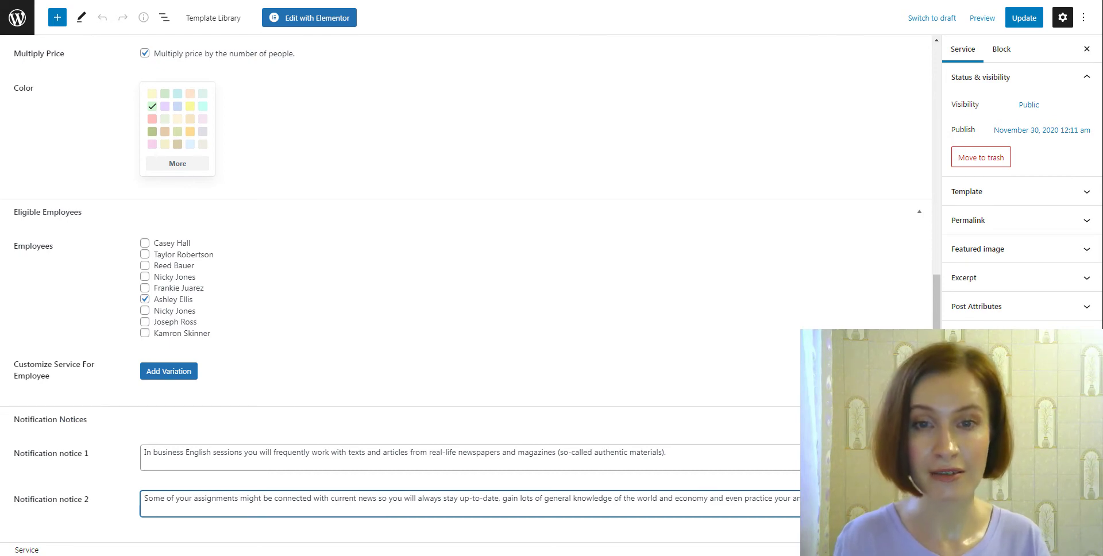
click(1025, 19)
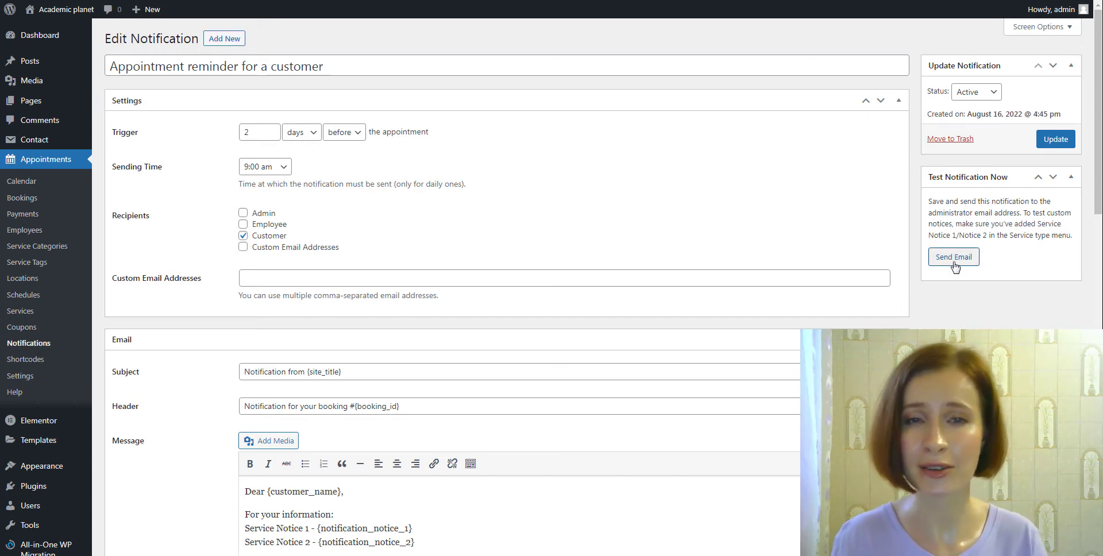
click(953, 258)
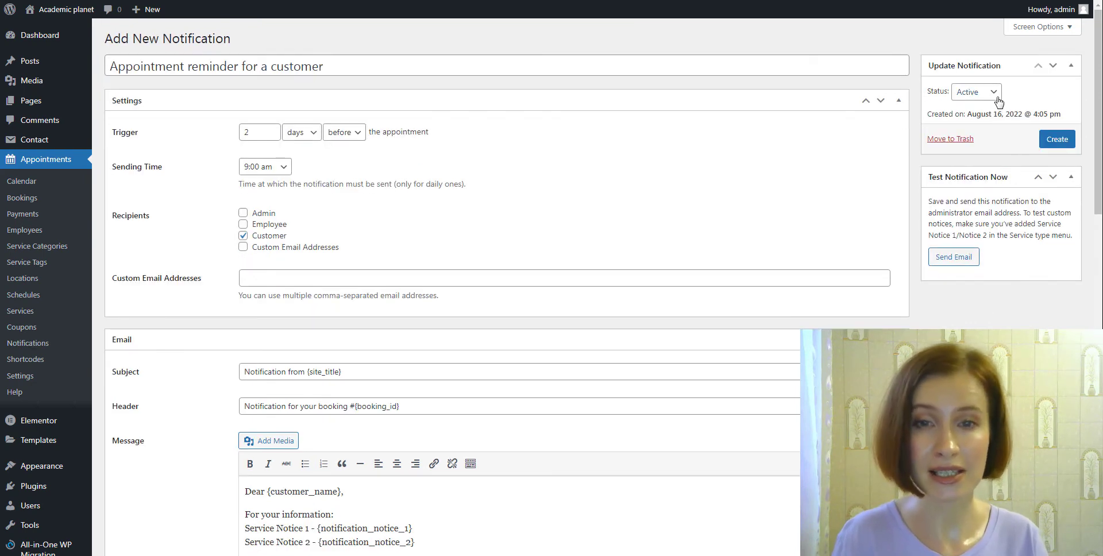
Step: Keep the status Active and create the customer reminder notification
click(997, 98)
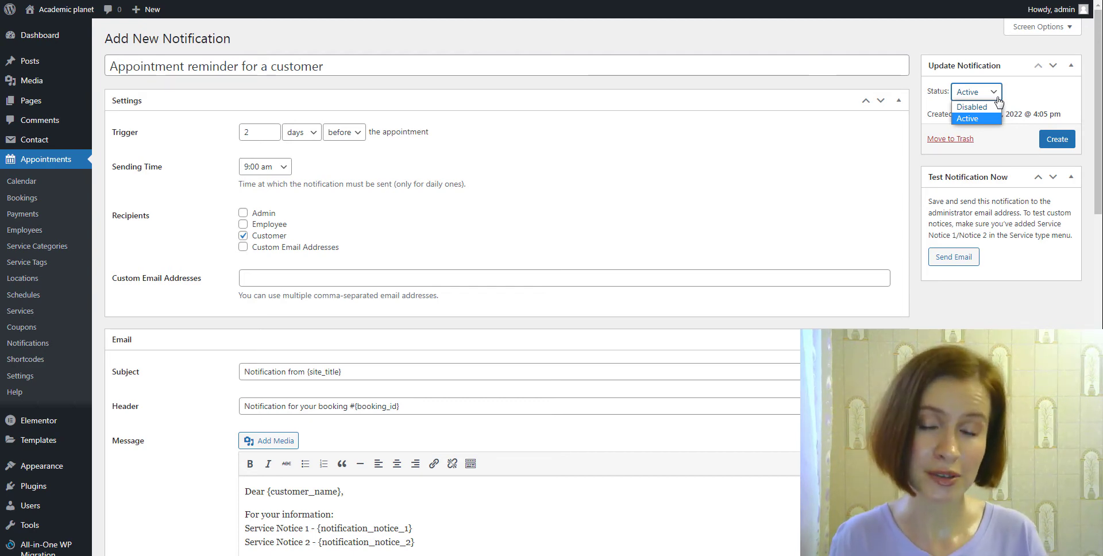
click(998, 100)
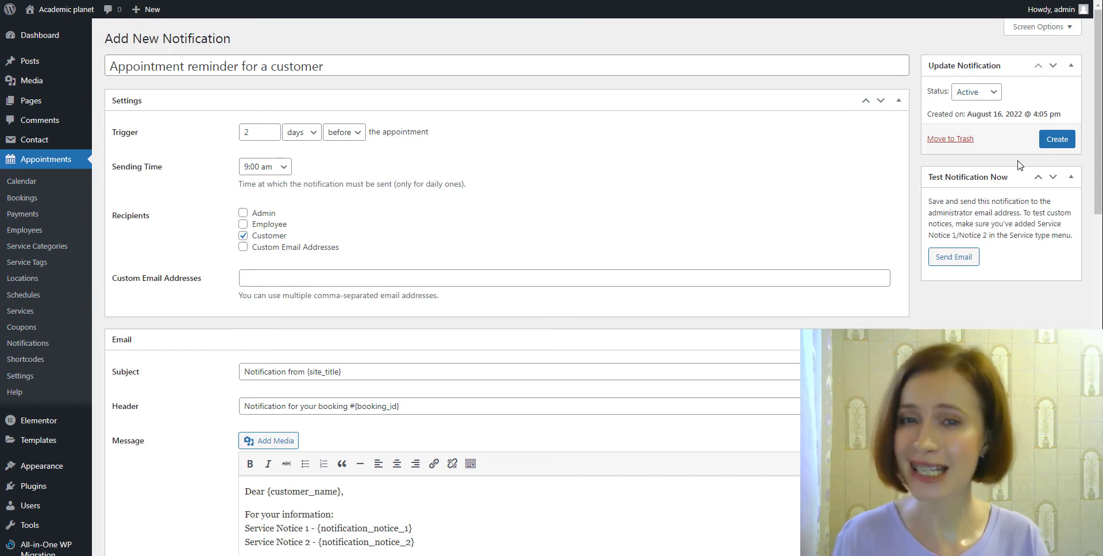
click(1059, 147)
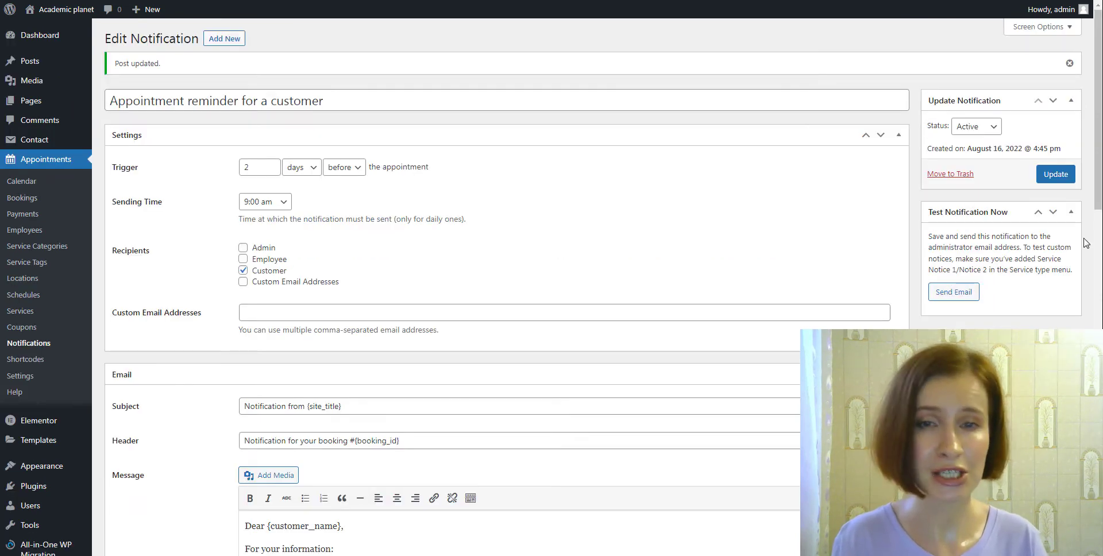
Step: Go to the Appointment Booking notifications list
click(31, 348)
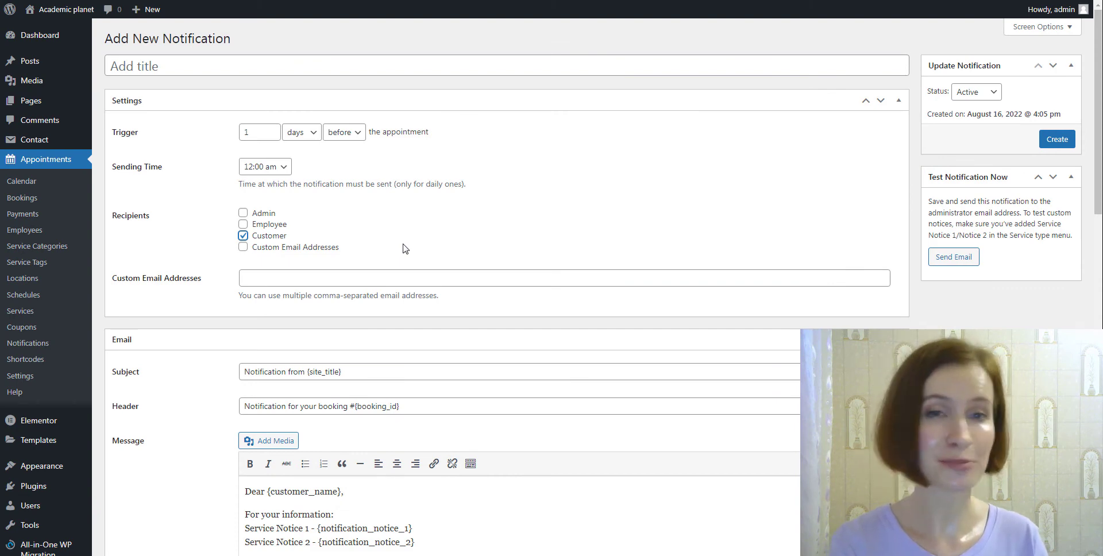
Step: Paste 'Appointment reminder for a customer' as the notification title
click(229, 64)
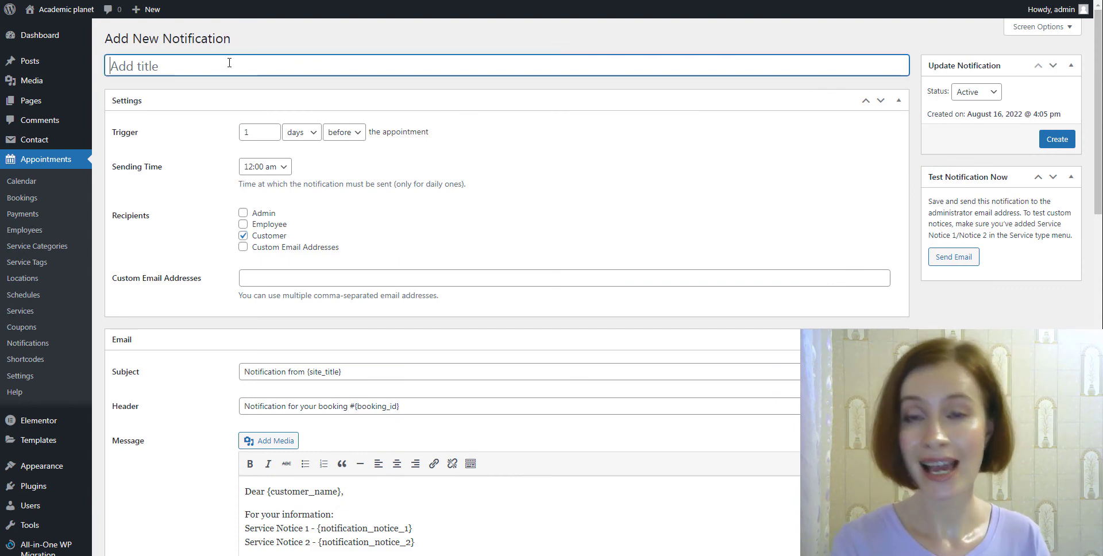
text(Appointment reminder for a customer)
click(571, 160)
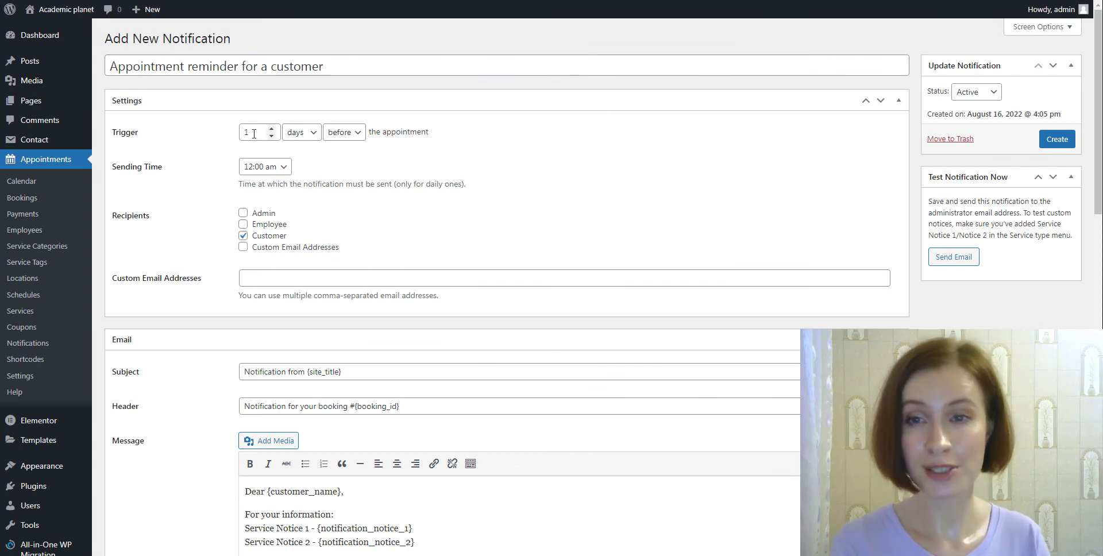
Step: Set the trigger to 2 days before the appointment with 9:00 am sending time
click(271, 128)
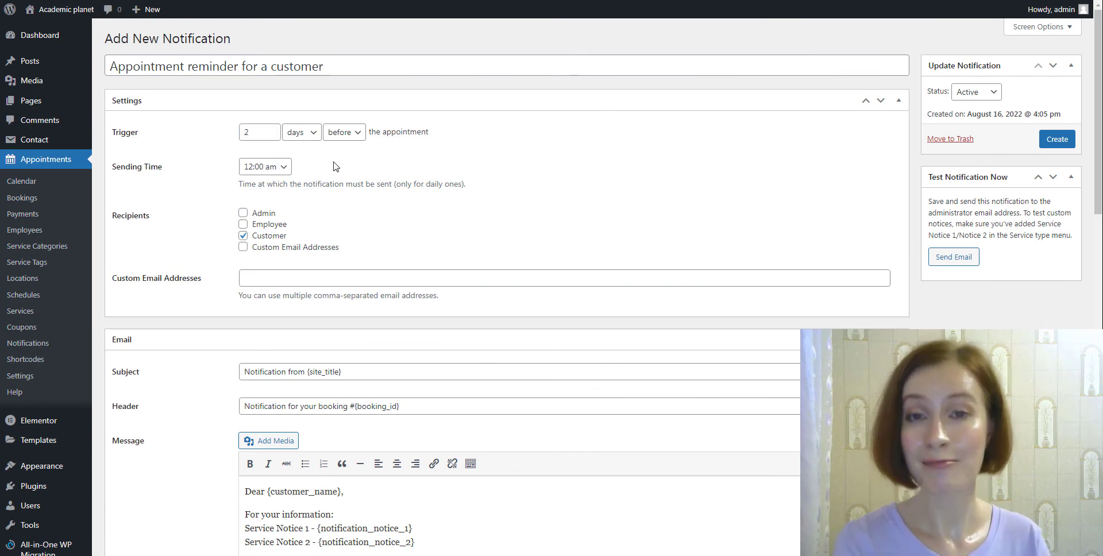
click(313, 133)
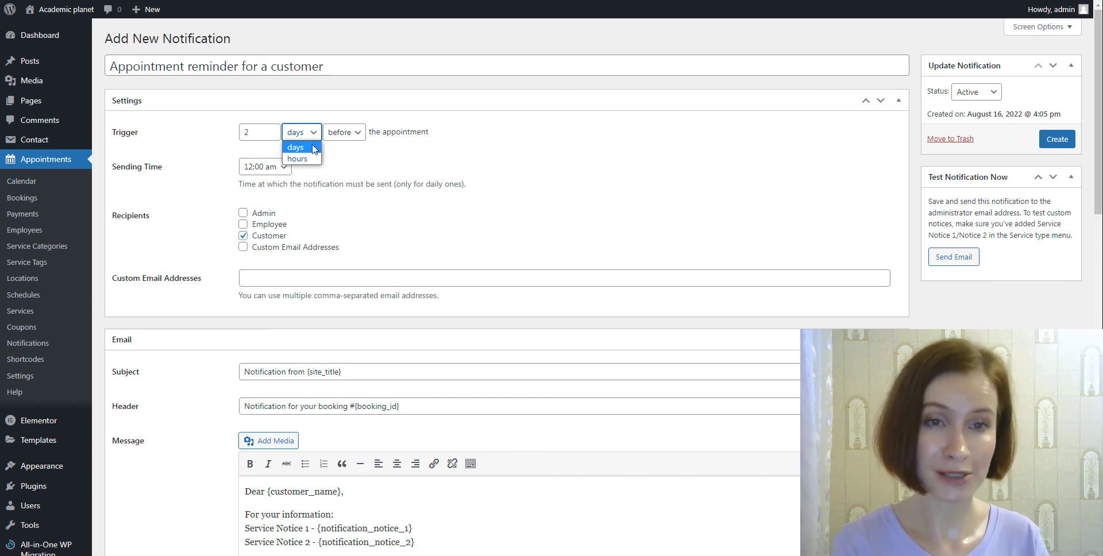
click(307, 148)
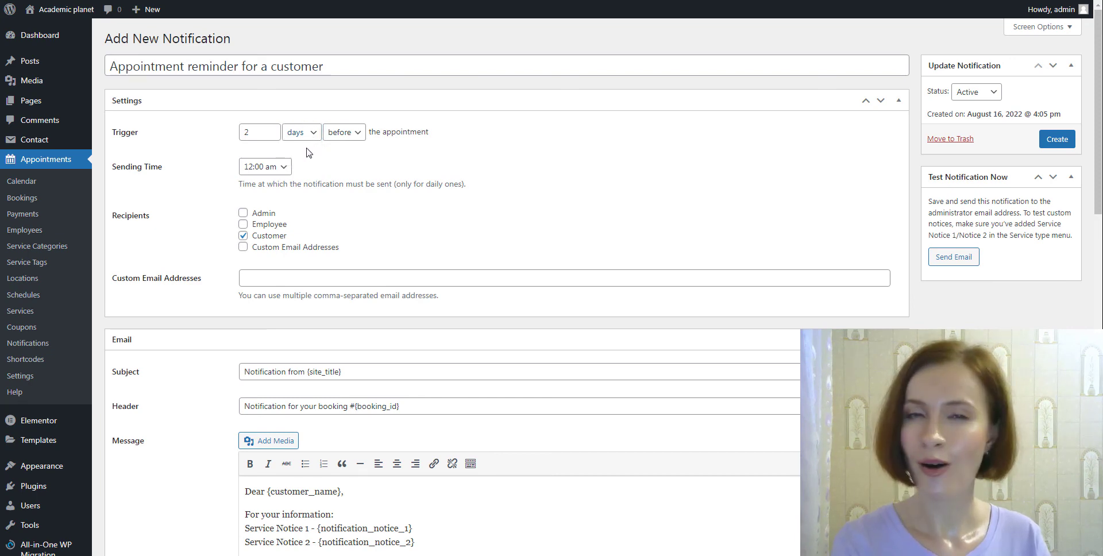
click(359, 139)
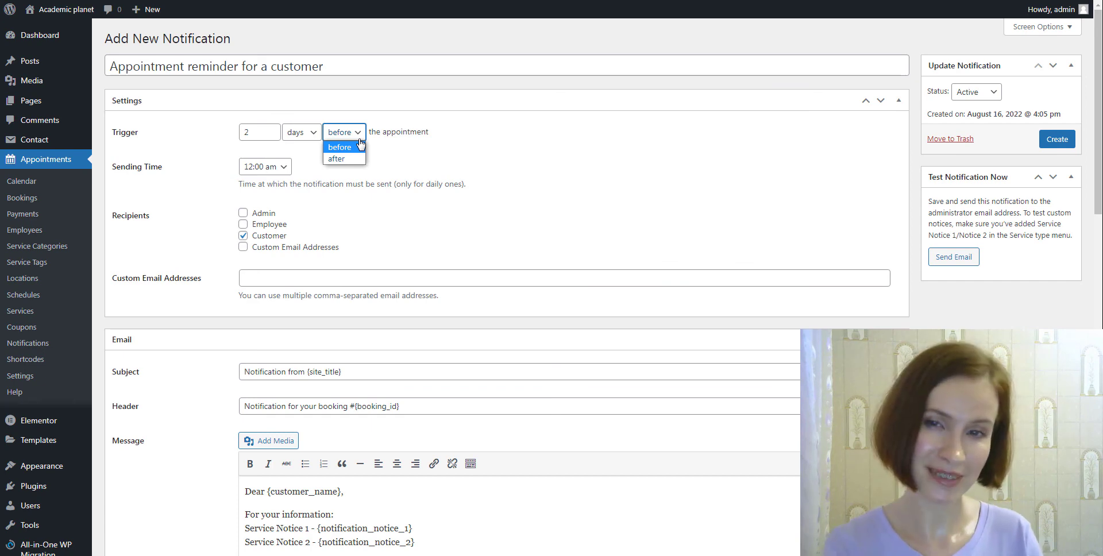
click(360, 145)
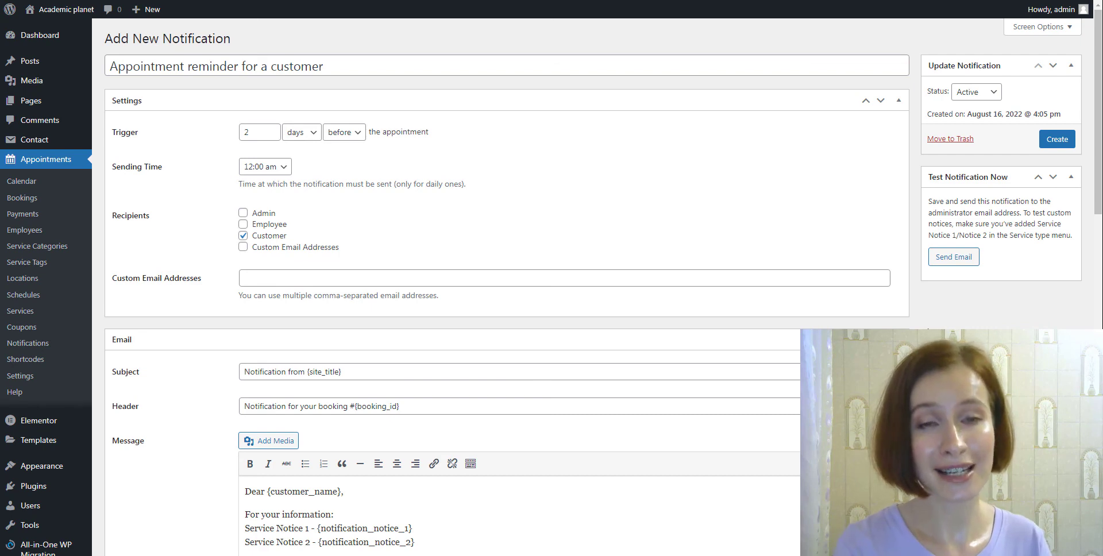
click(285, 172)
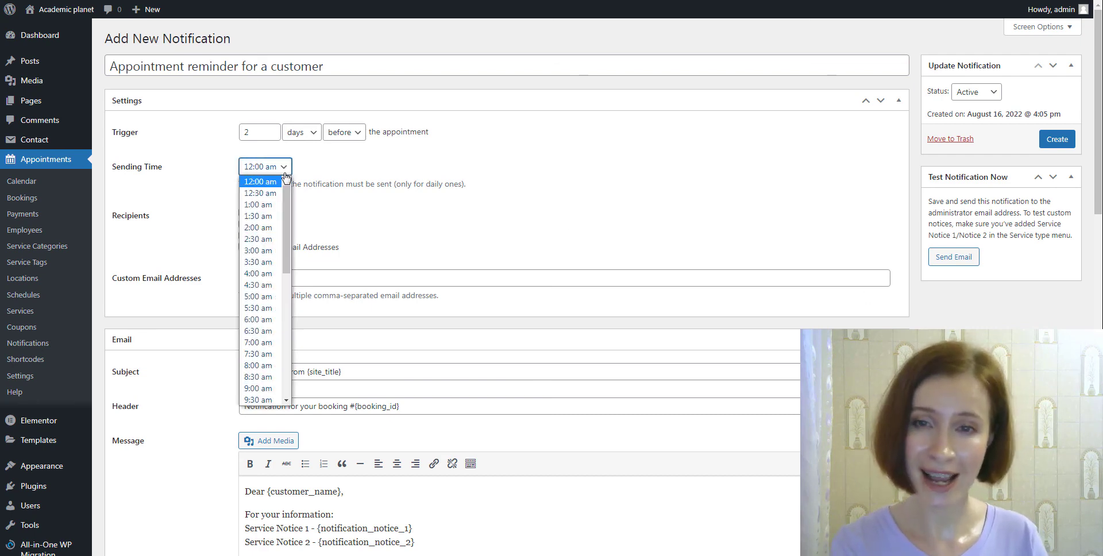
click(258, 389)
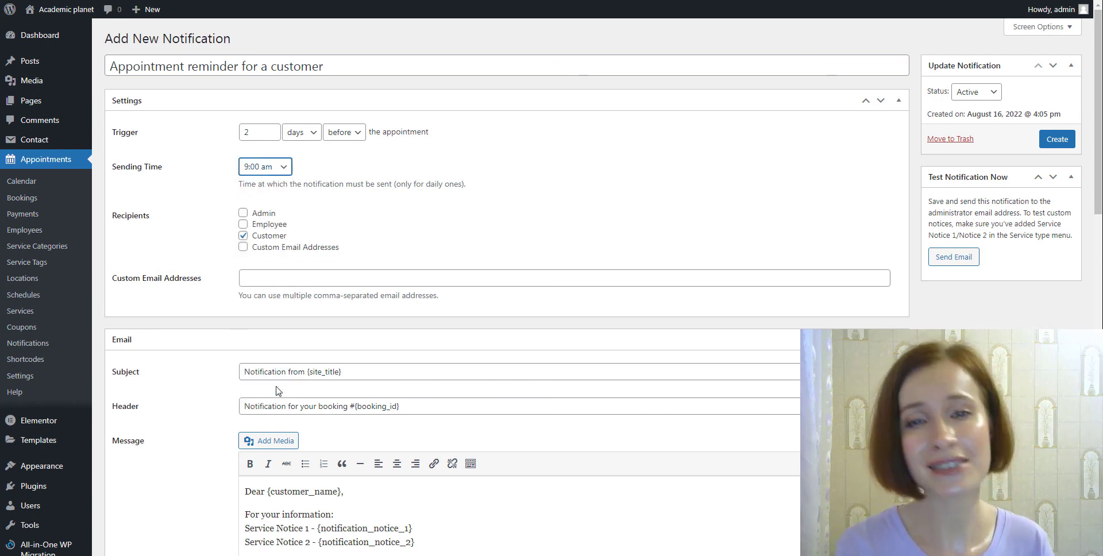